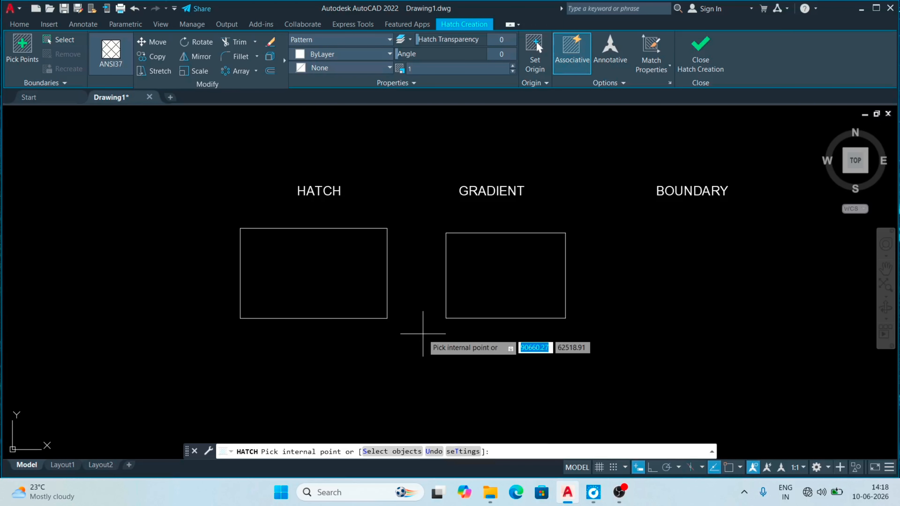
Step: Set the hatch pattern to the predefined ANGLE pattern in the hatch settings
type("T")
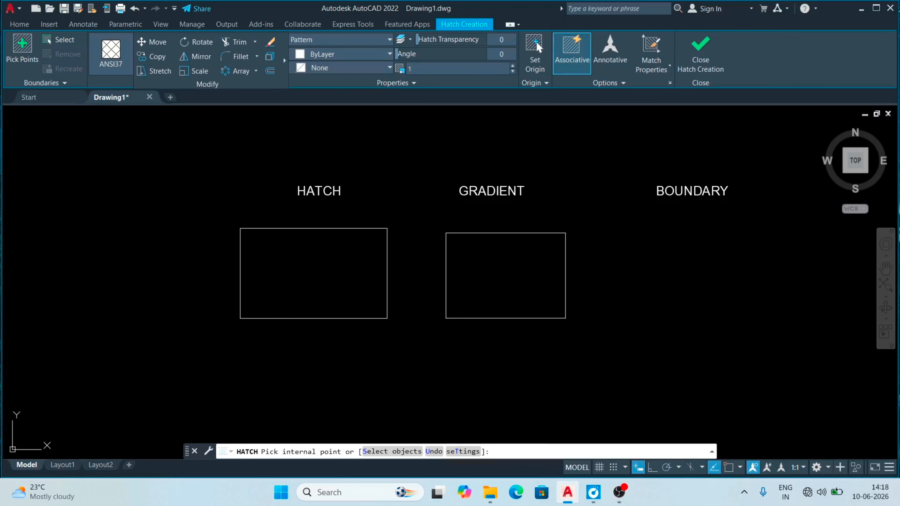
key("Return")
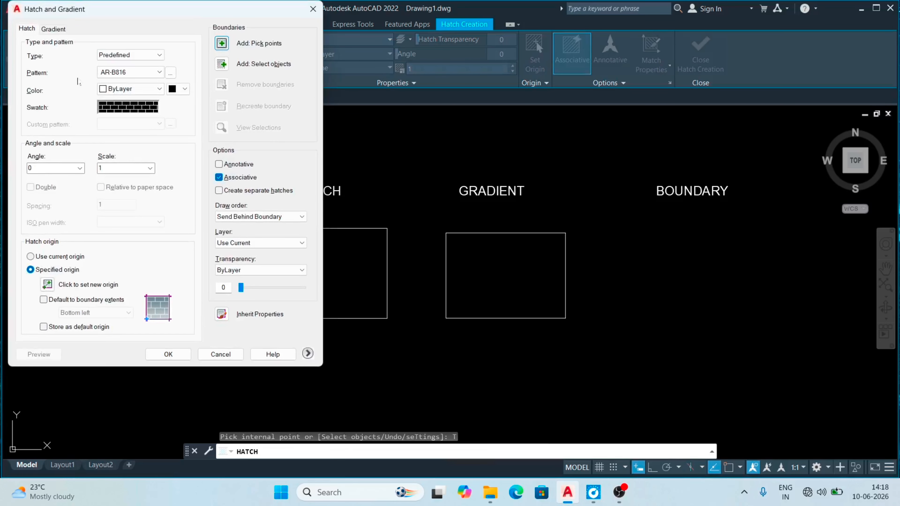
left_click(171, 74)
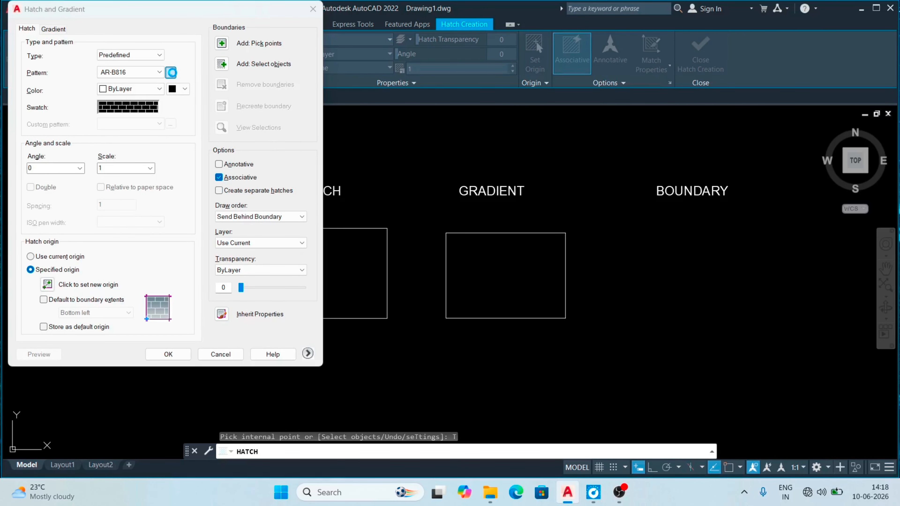
left_click(131, 115)
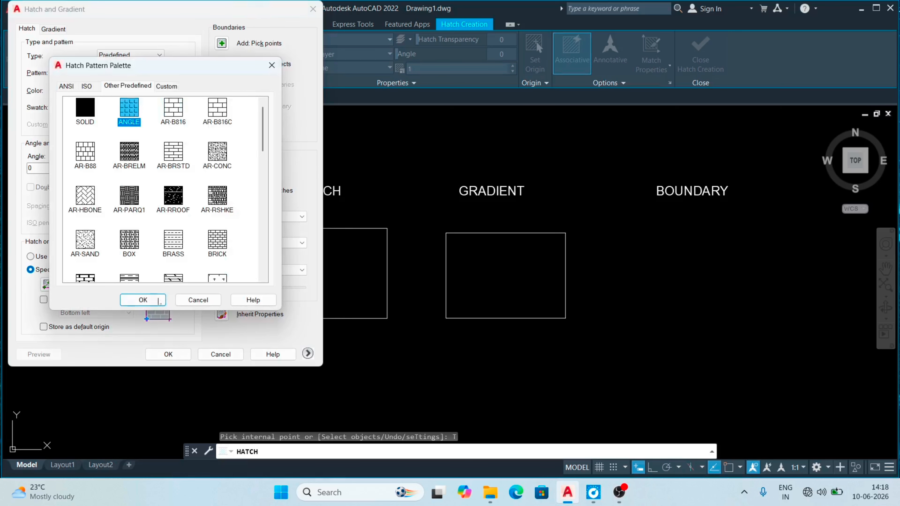
left_click(159, 301)
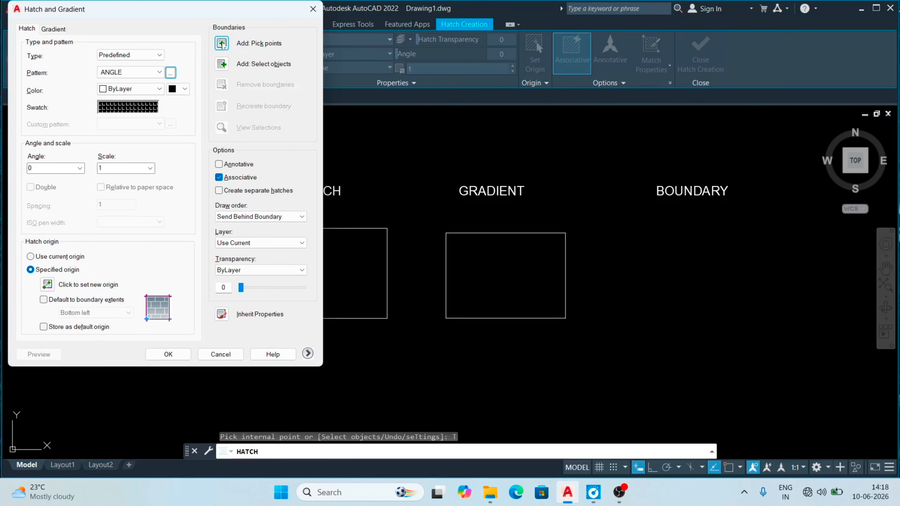
Step: Fill the rectangle below the HATCH label with the chosen pattern by picking an internal point, and finish the hatch
left_click(222, 43)
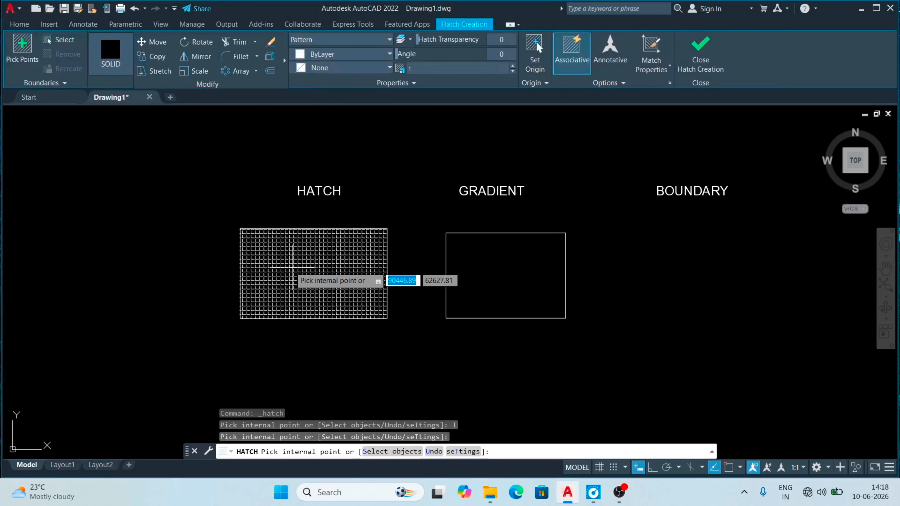
left_click(293, 267)
scroll(324, 293, "up", 2)
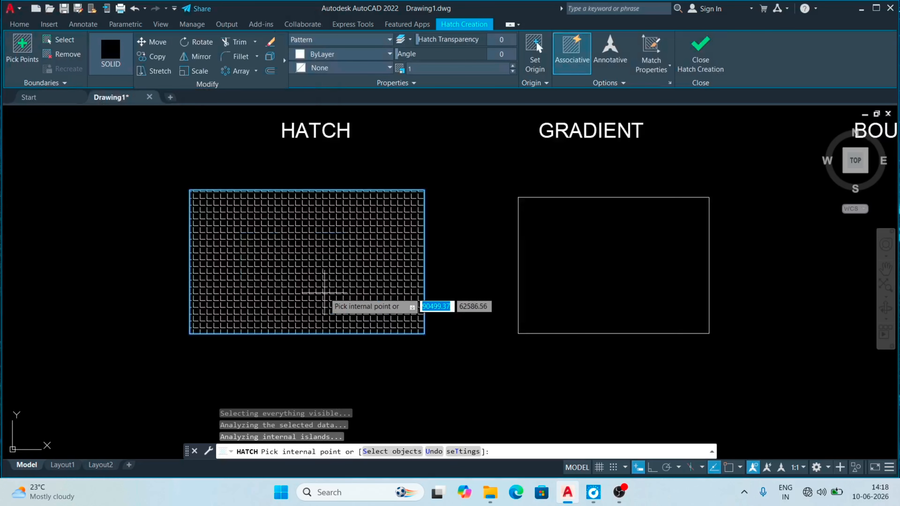
scroll(324, 293, "up", 2)
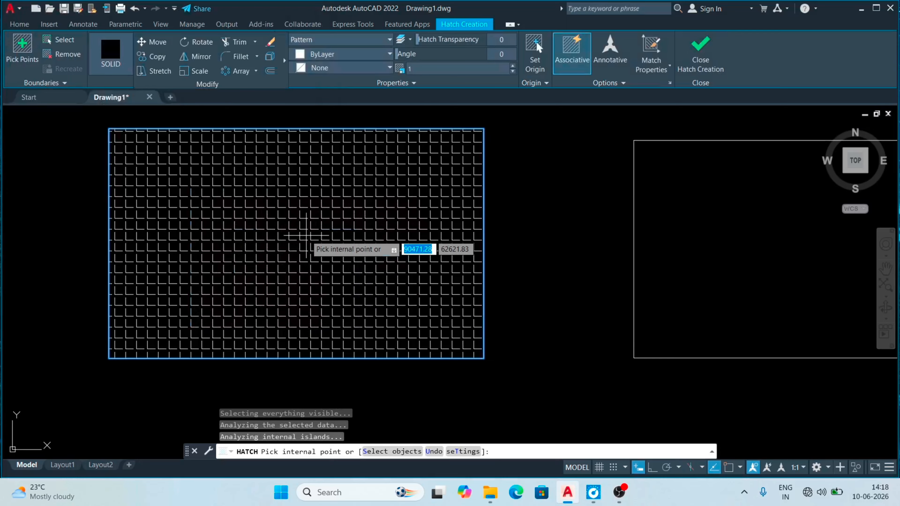
left_click(695, 58)
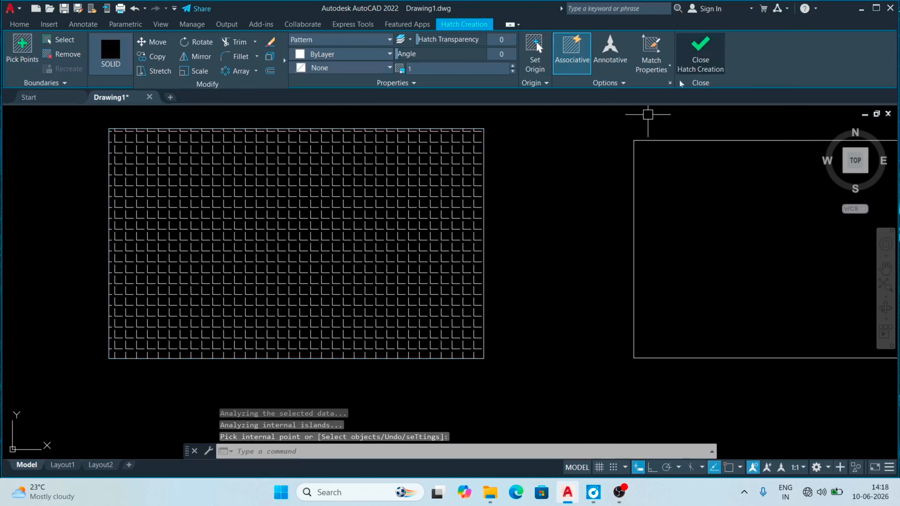
scroll(268, 299, "down", 4)
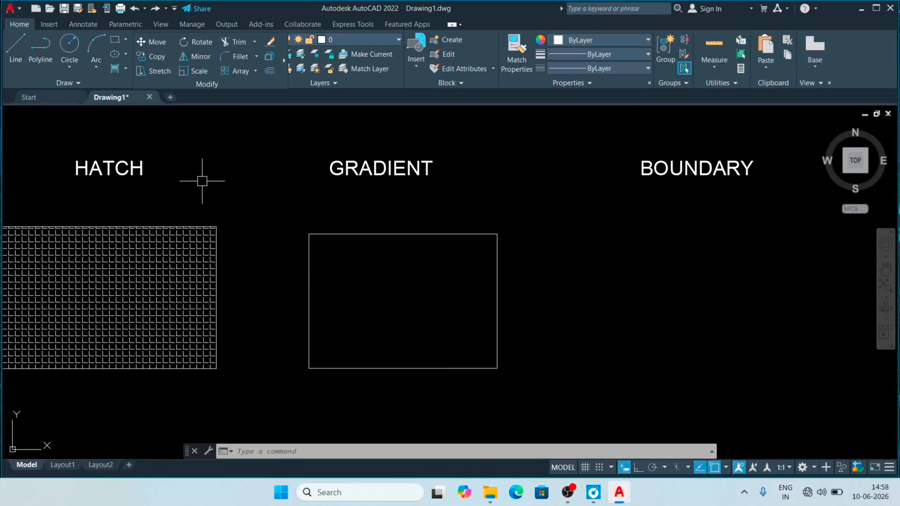
Step: Fill the rectangle below the GRADIENT label with a gradient, using 153,27,30 as the first colour and Yellow as the second
left_click(115, 69)
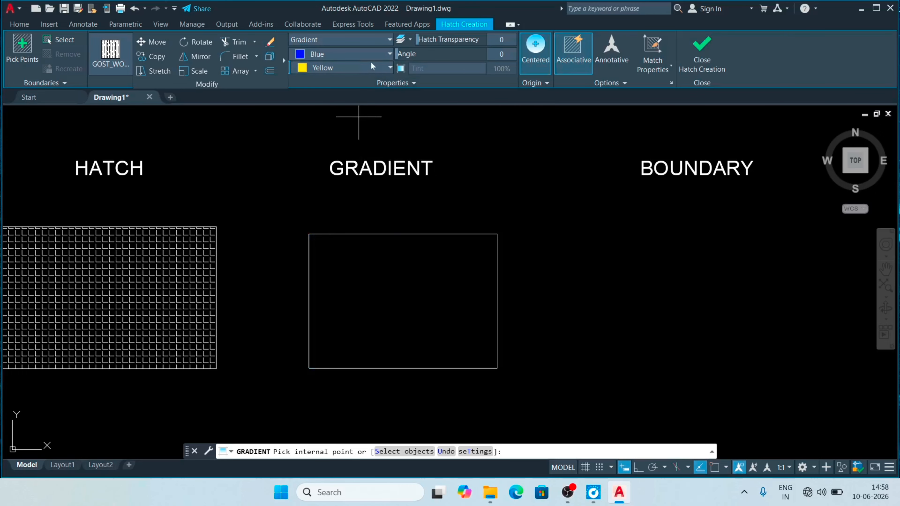
left_click(389, 56)
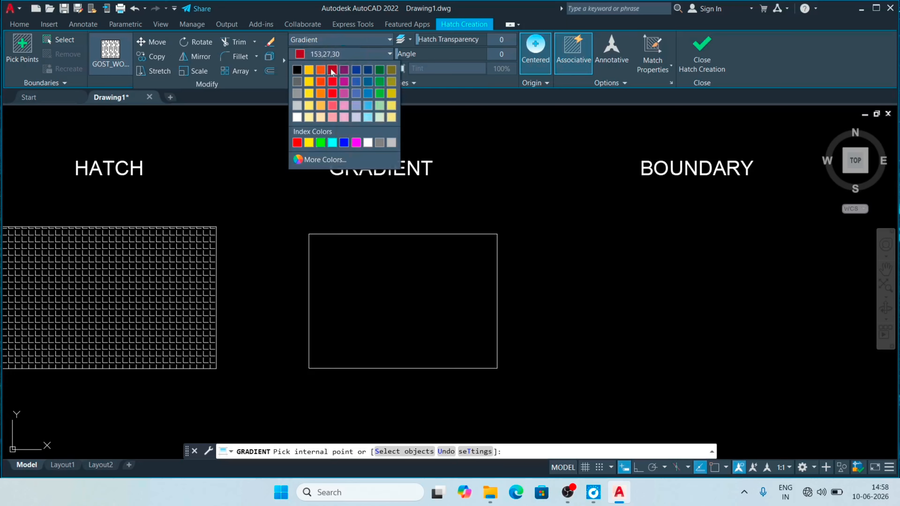
left_click(309, 142)
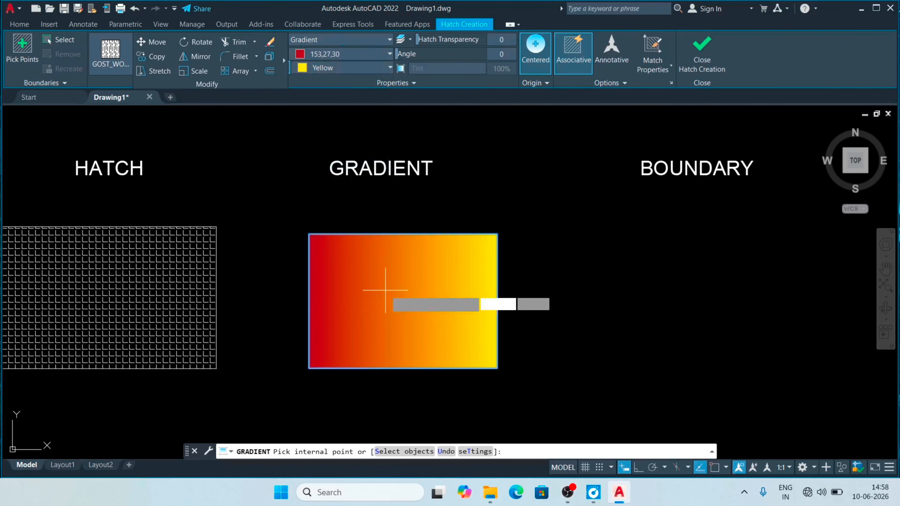
left_click(385, 290)
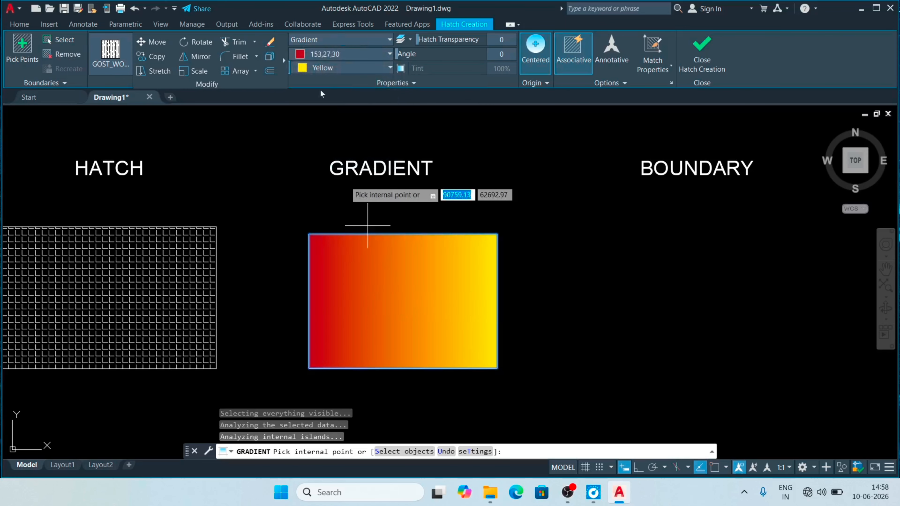
Step: Change the gradient's second colour to 248,215,49 and finish the fill
left_click(389, 68)
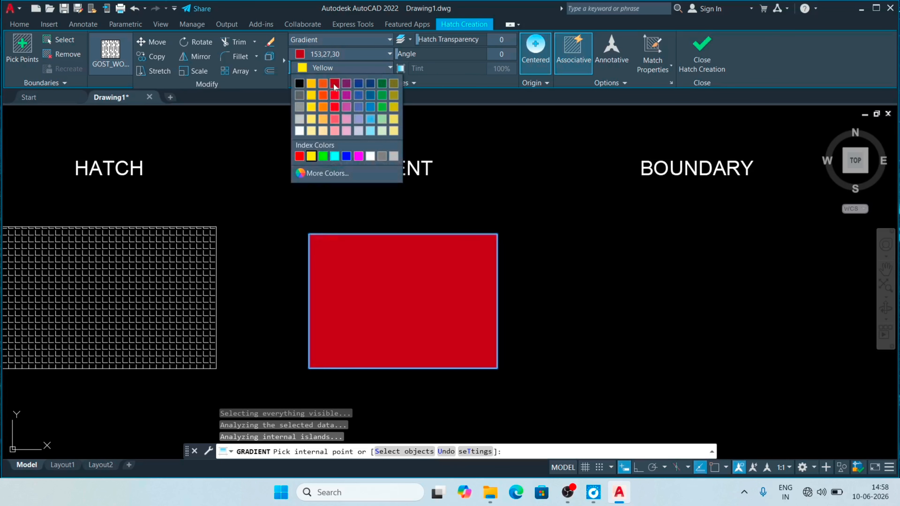
left_click(311, 85)
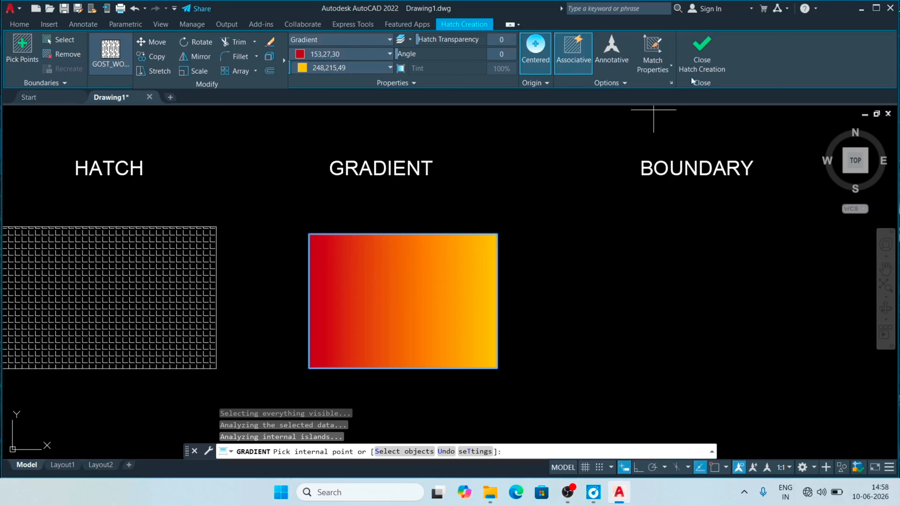
left_click(703, 56)
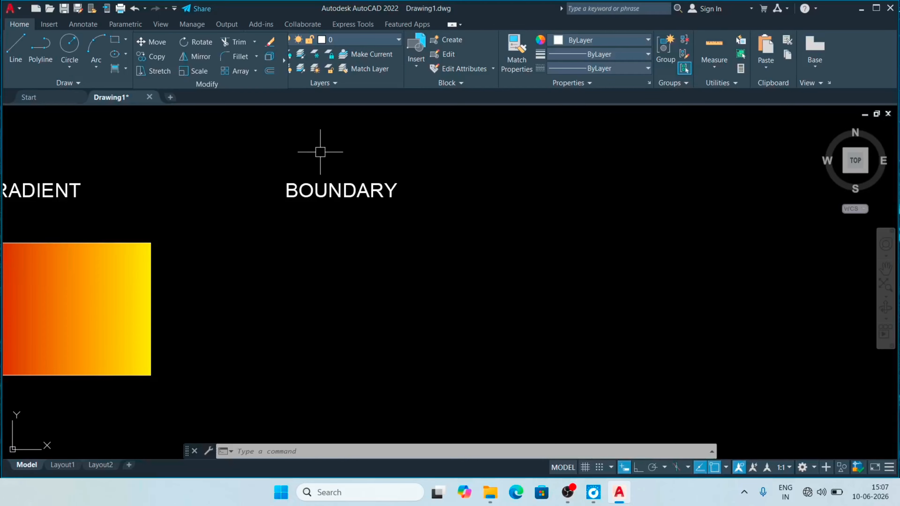
Step: Draw a rectangle below the BOUNDARY label
left_click(115, 39)
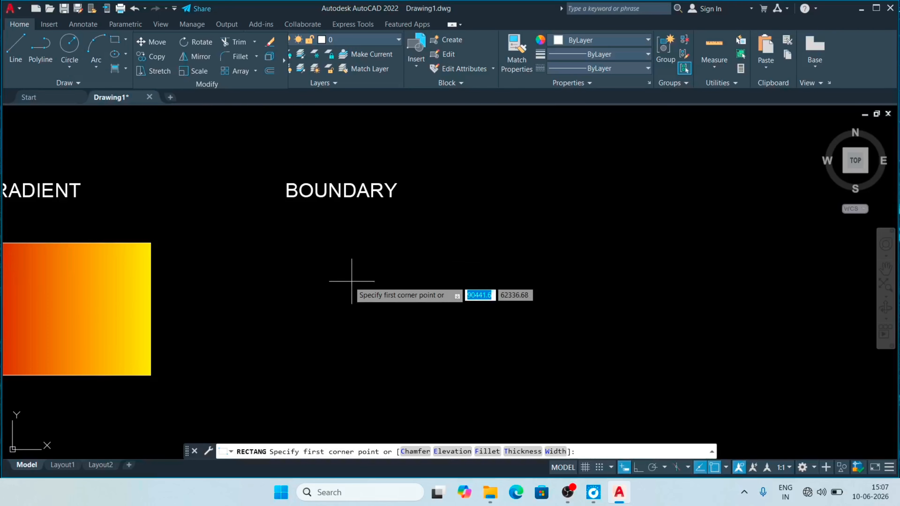
left_click(296, 260)
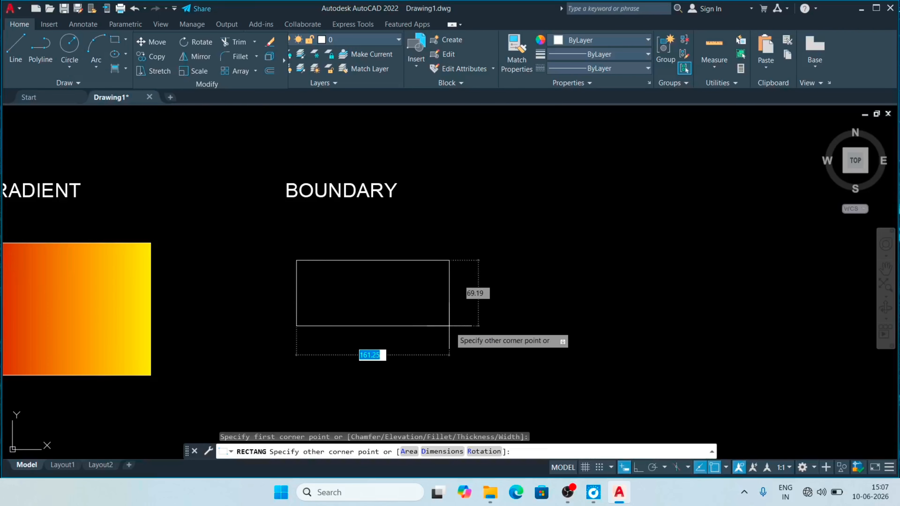
left_click(430, 350)
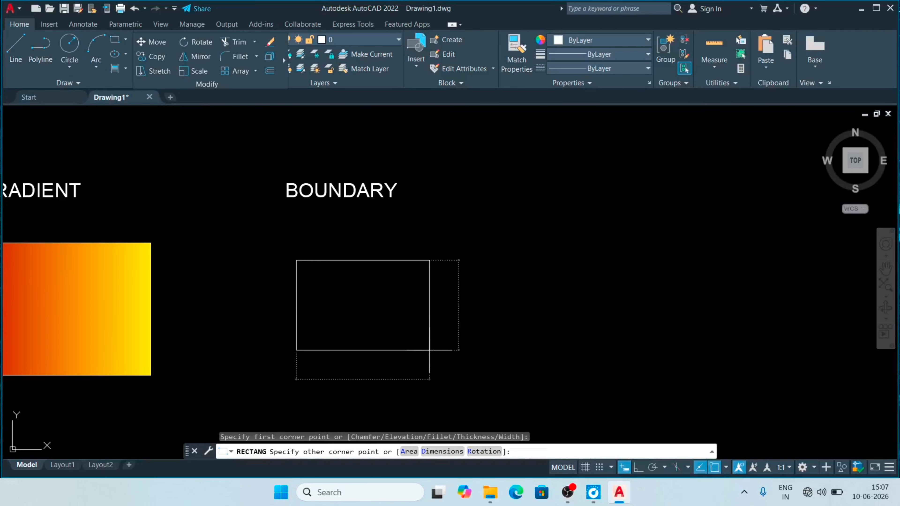
Step: Draw two circles of radius about 47 centred on the midpoints of the rectangle's left and right sides, reaching its corners
left_click(70, 47)
left_click(297, 305)
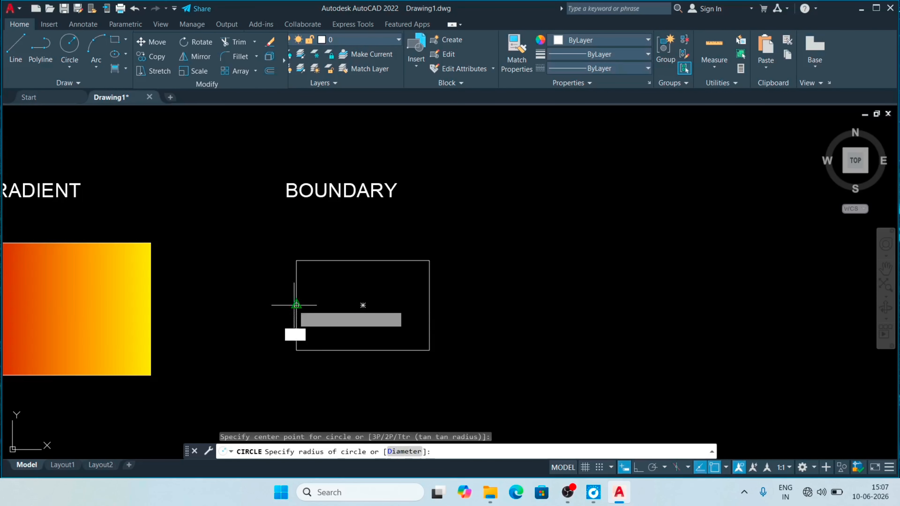
left_click(296, 350)
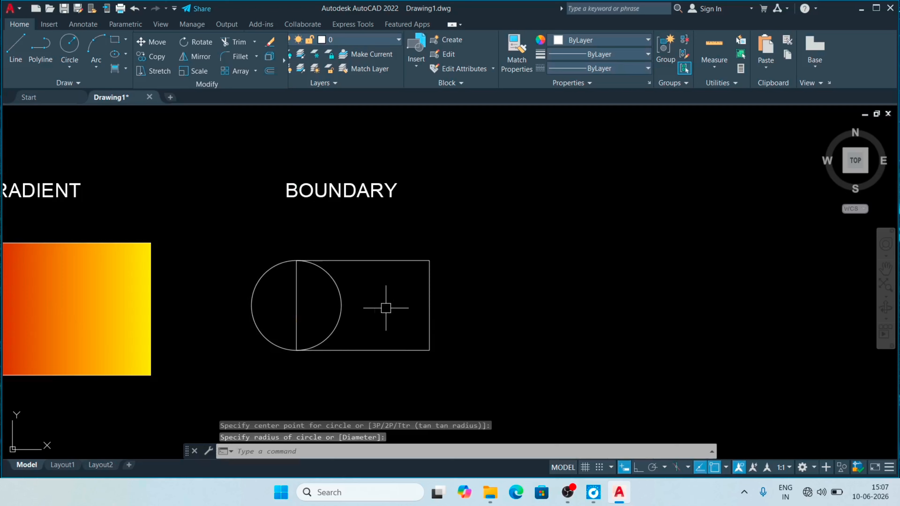
key("Return")
left_click(430, 305)
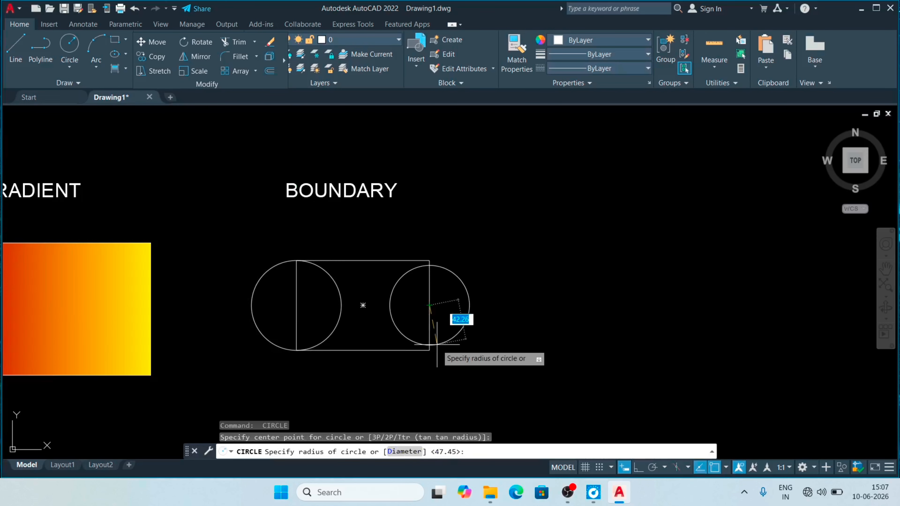
left_click(430, 351)
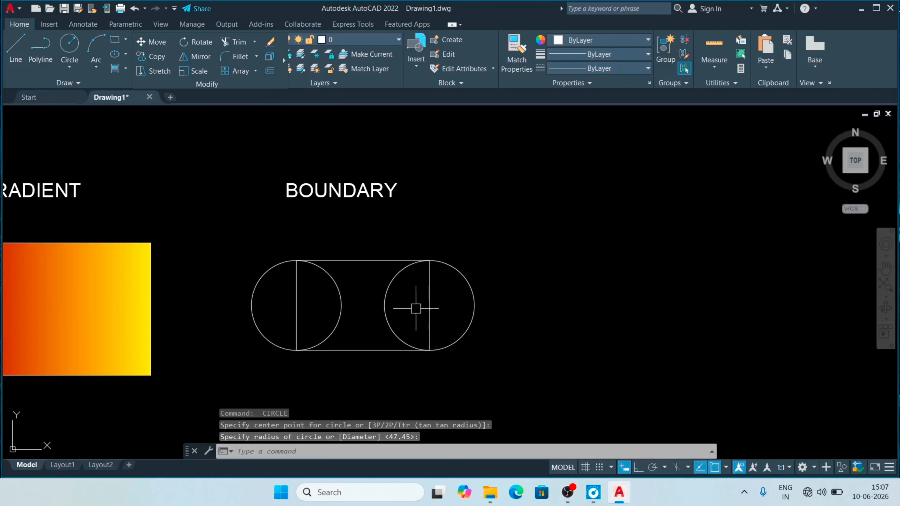
Step: Trim the inner halves of both circles and the rectangle's two vertical sides to leave a slot-shaped outline
type("tr")
key("Return")
left_click(383, 303)
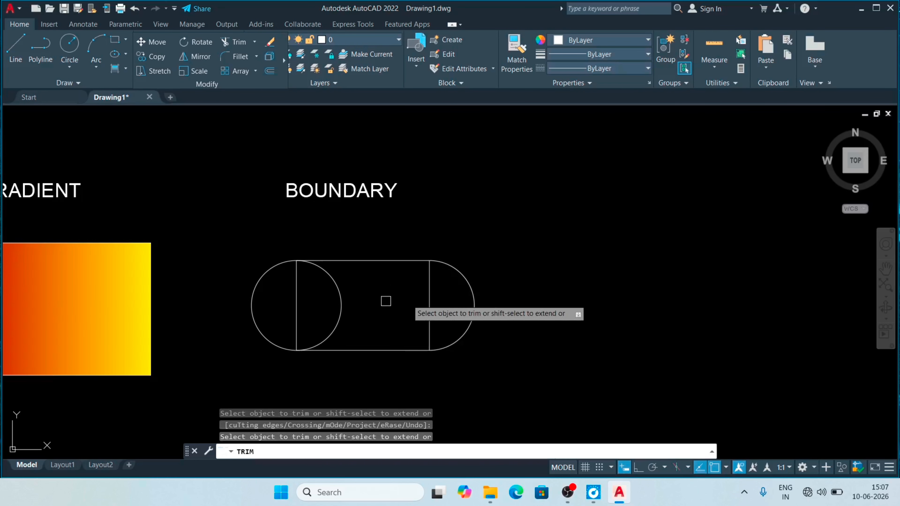
left_click(430, 305)
left_click(359, 313)
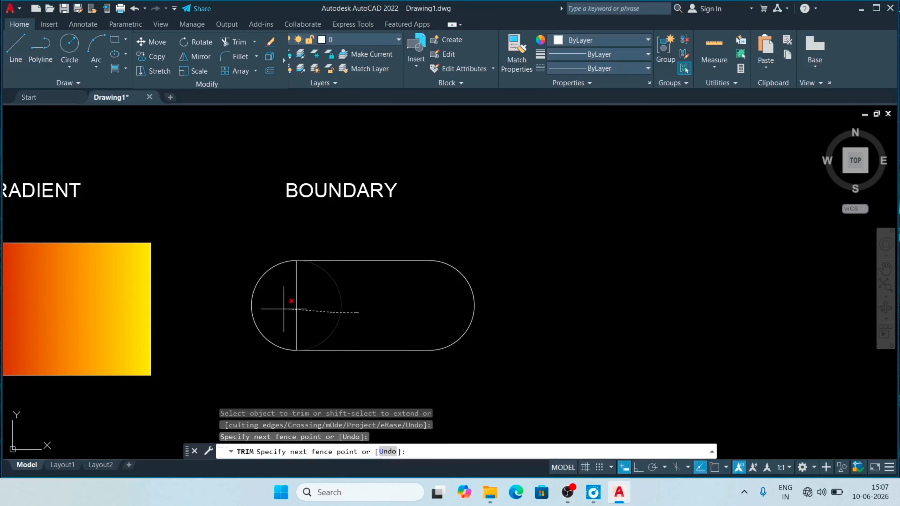
left_click(269, 309)
key("Return")
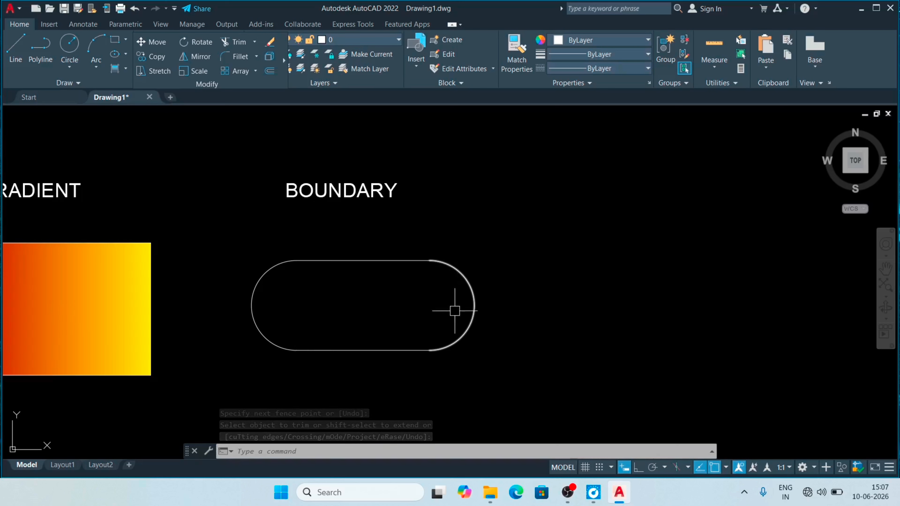
Step: Select the slot's left arc and upper line to check whether the segments are joined, and clear the selection
left_click(254, 317)
left_click(343, 260)
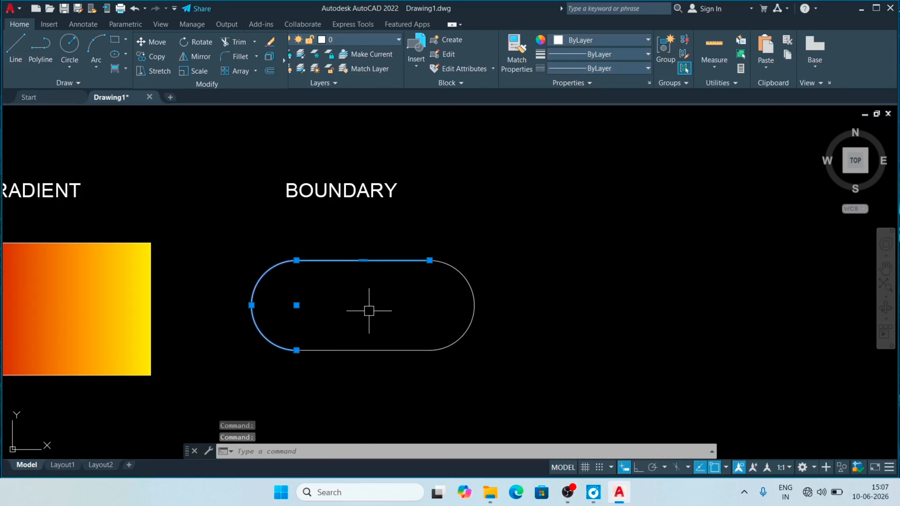
key("Escape")
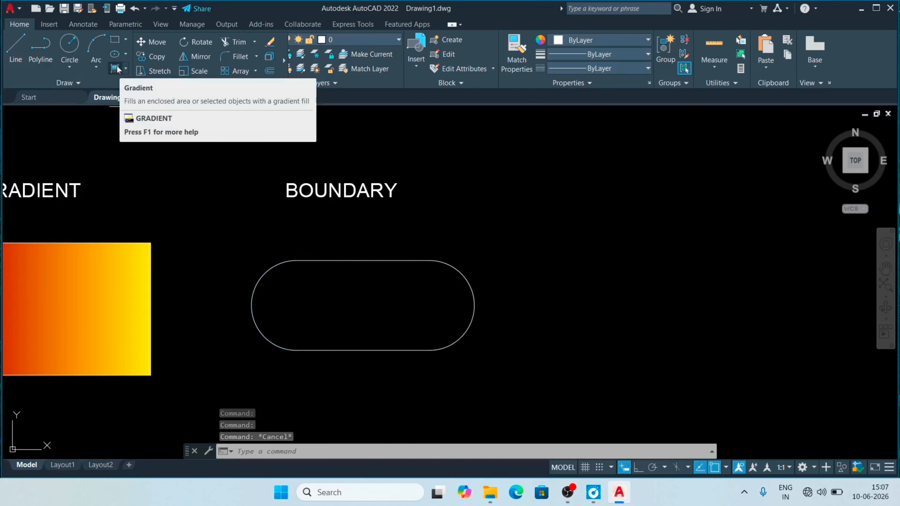
Step: Create a polyline boundary with island detection from an internal point of the slot-shaped outline
left_click(126, 70)
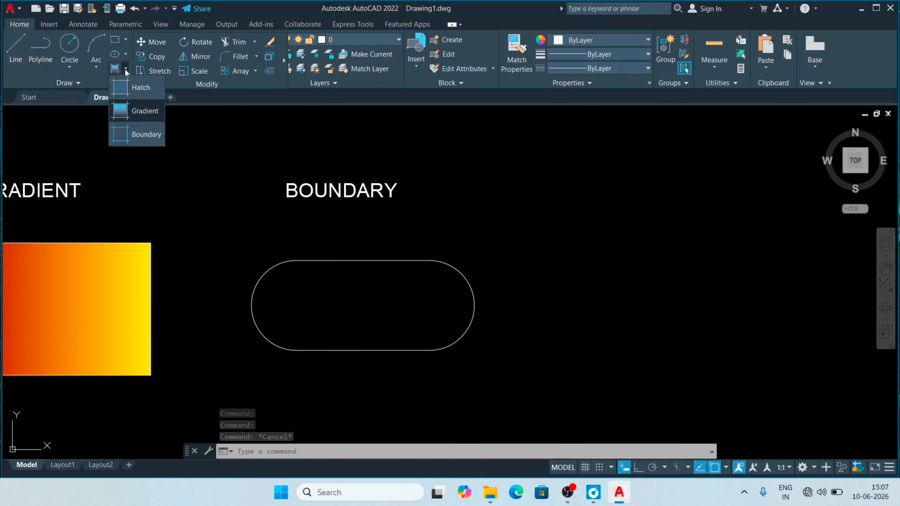
left_click(127, 133)
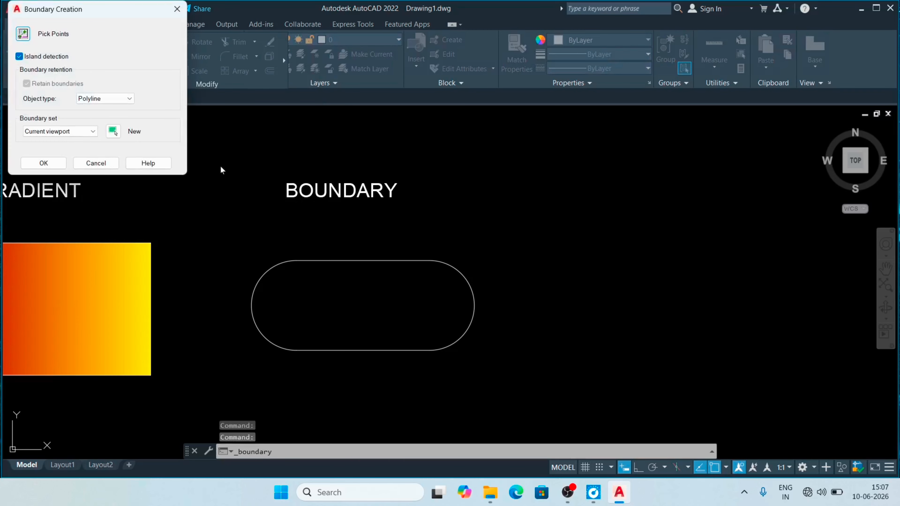
left_click(23, 34)
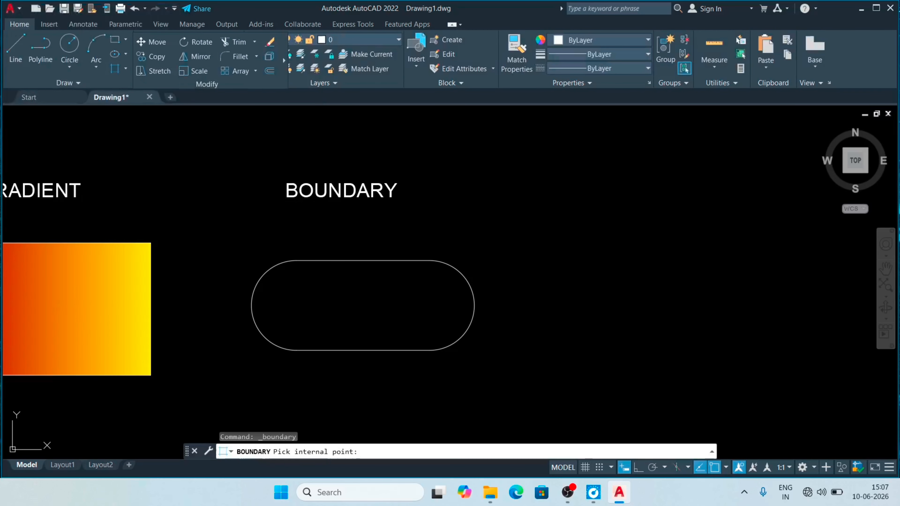
left_click(366, 313)
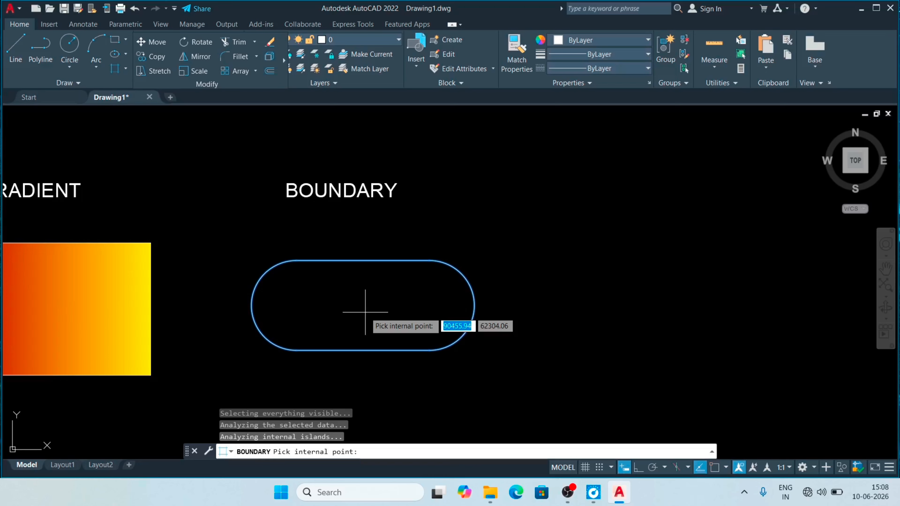
key("Return")
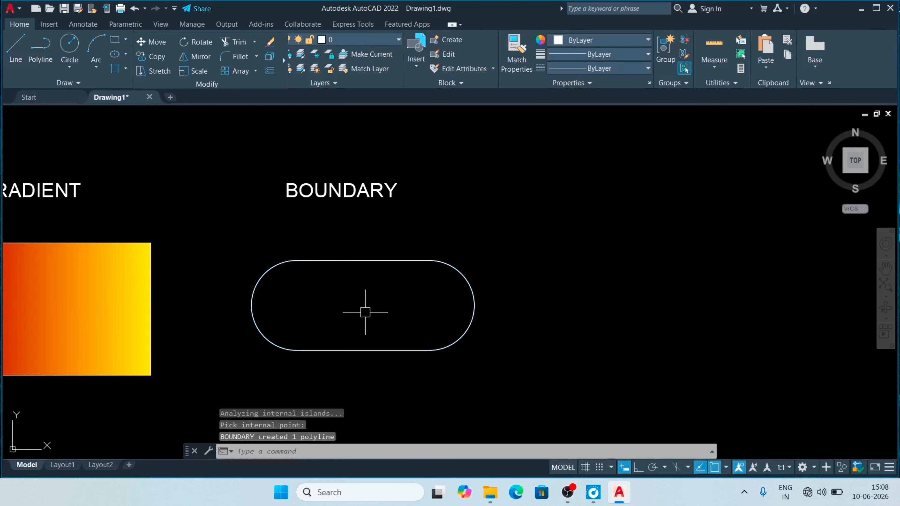
Step: Inspect the overlapping objects at the slot's right arc, dismiss the selection list and check the new outline's object type
left_click(462, 274)
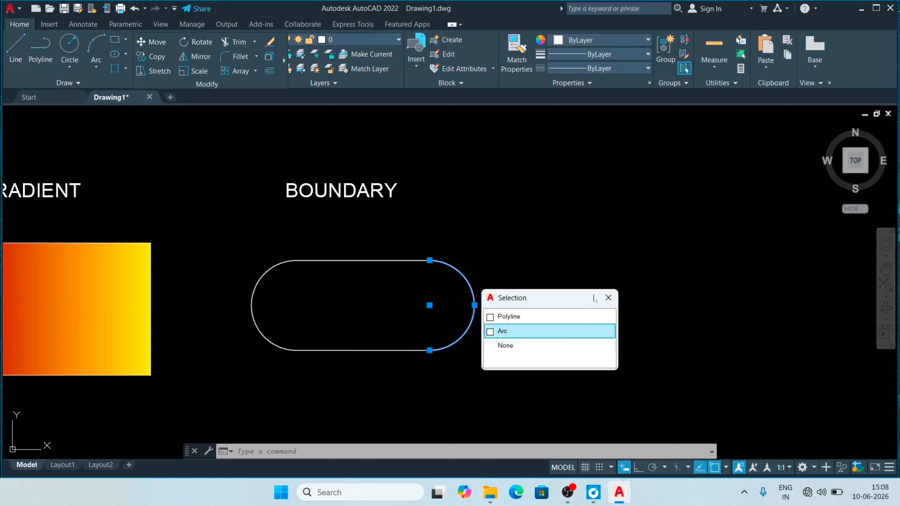
left_click(608, 297)
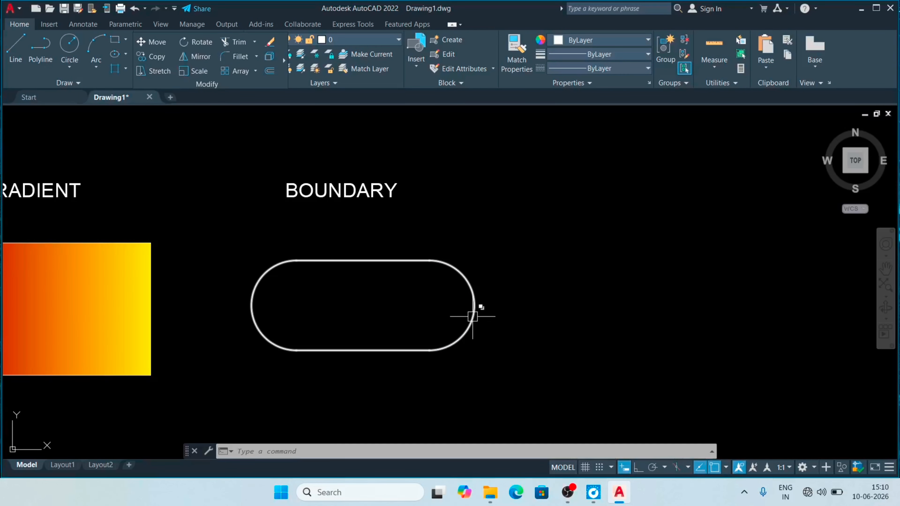
mouse_move(472, 317)
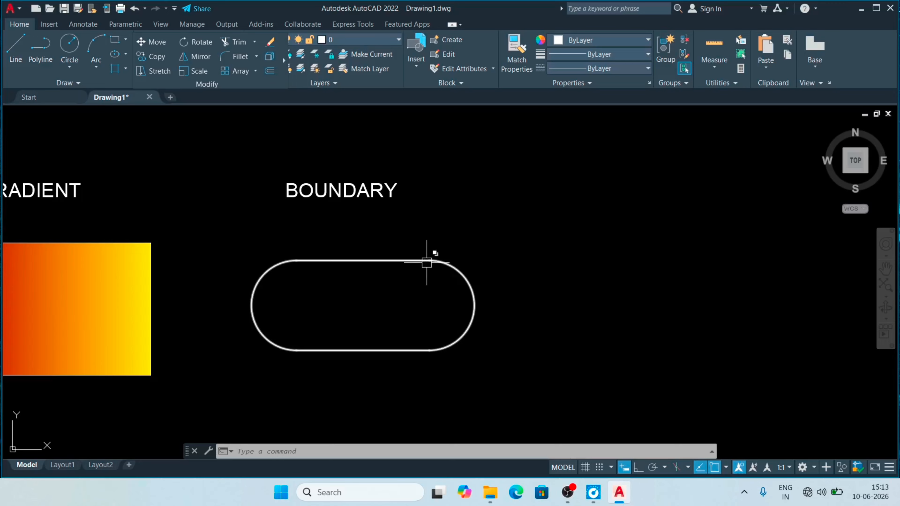
mouse_move(465, 271)
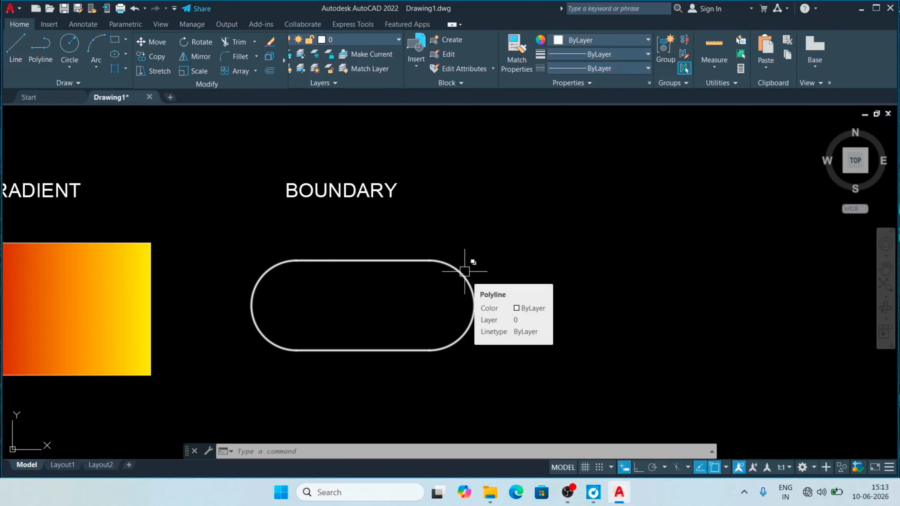